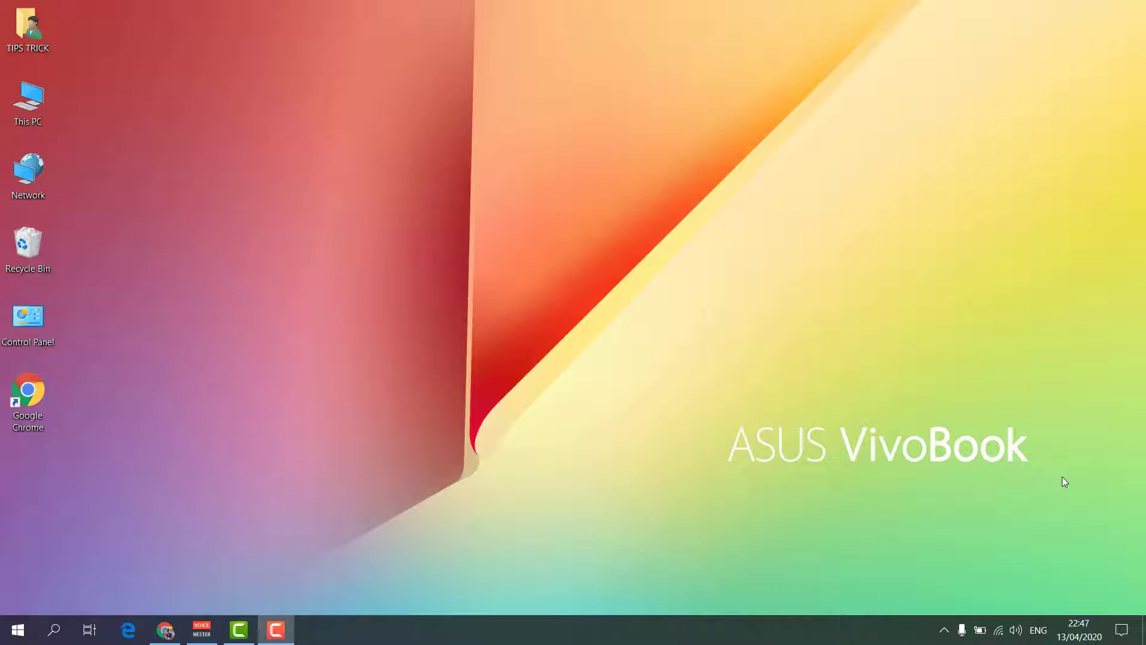
Open Control Panel's Optimize visual display page under Ease of Access and review its options
double_click(41, 344)
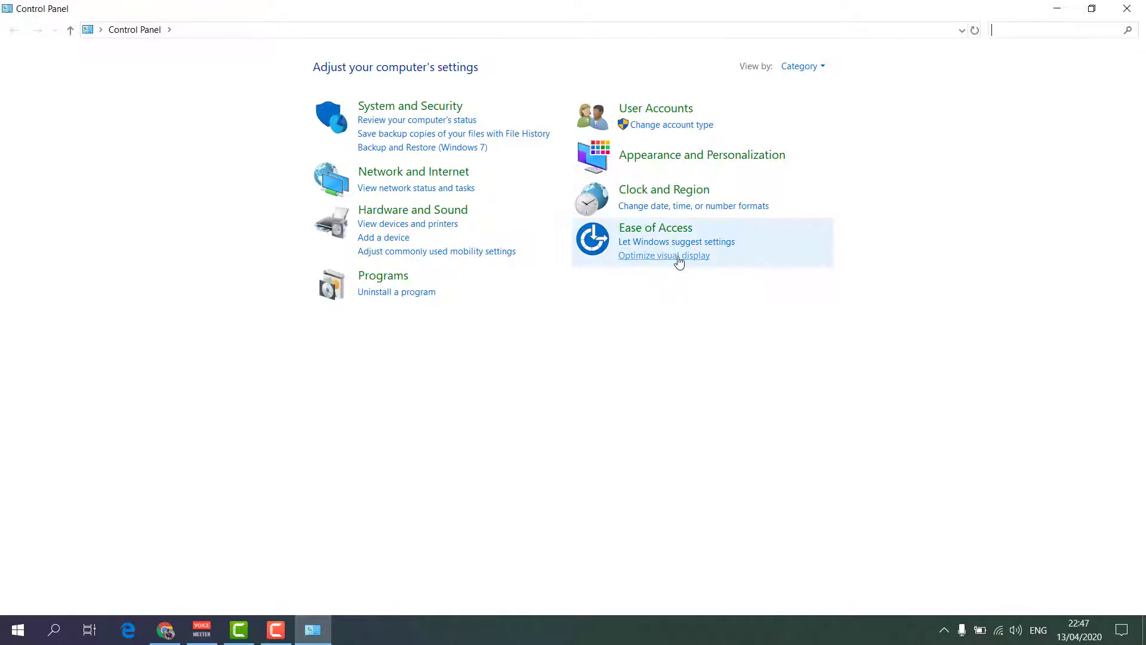
left_click(679, 261)
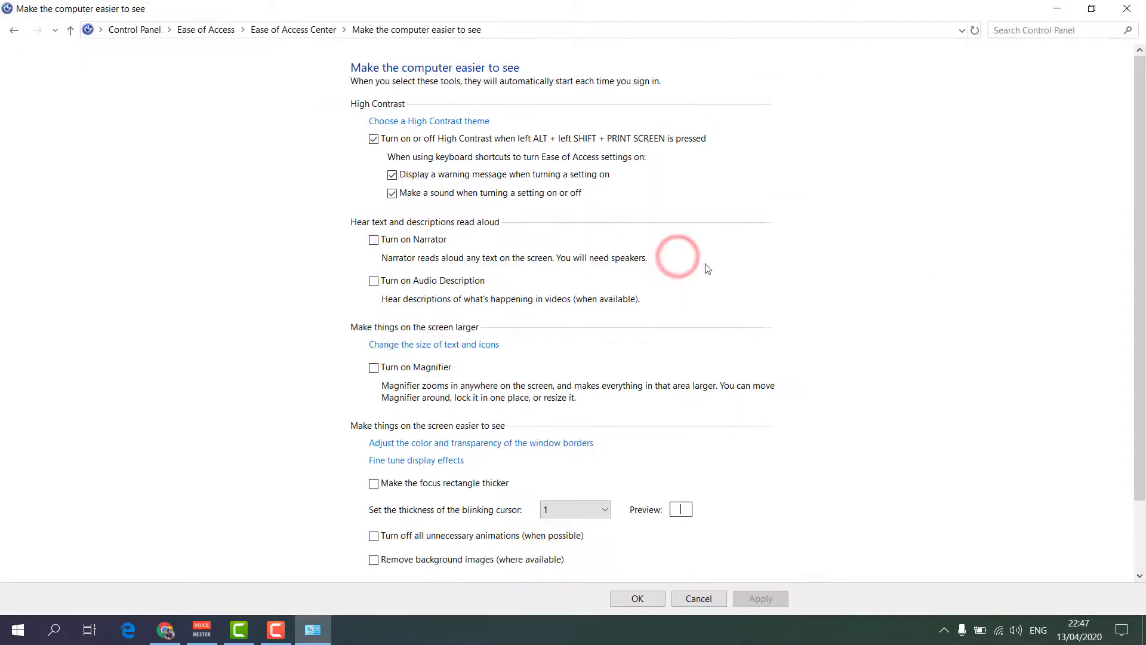
scroll(1141, 272, "down", 3)
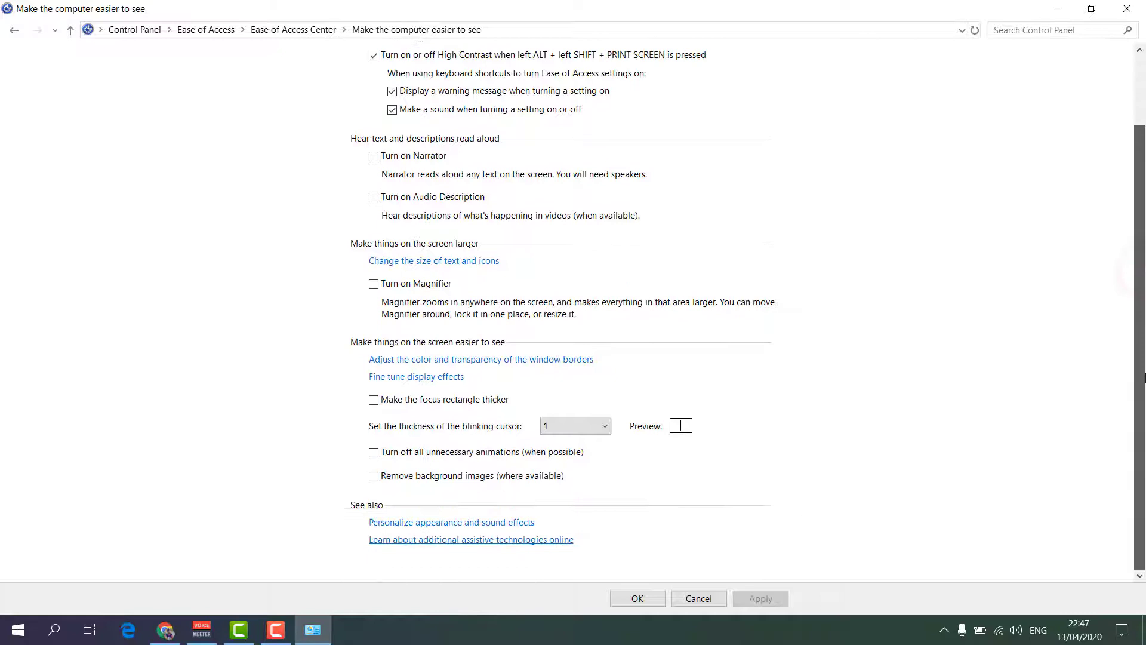
scroll(1096, 268, "up", 1)
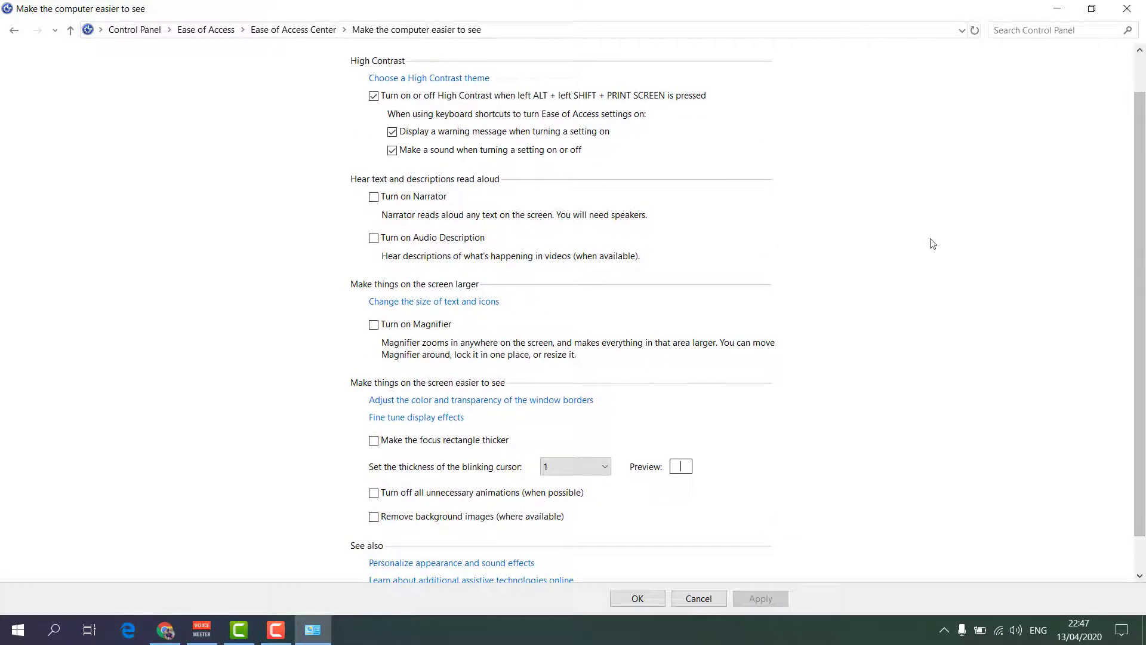
scroll(1145, 414, "down", 1)
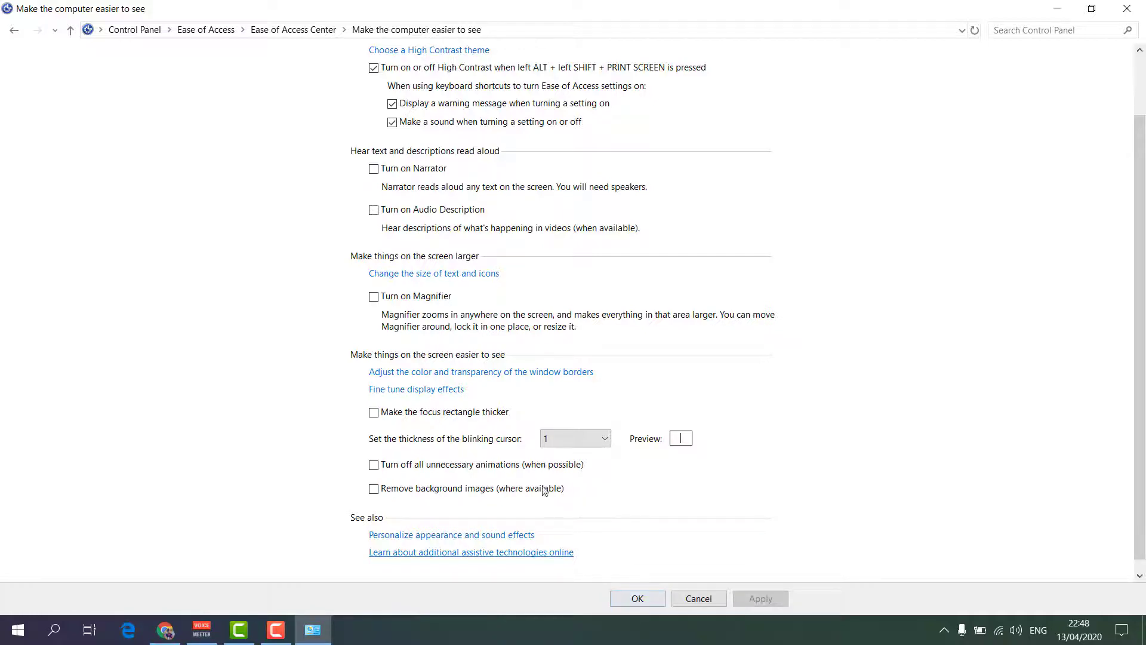
Test Remove background images by applying it and checking the desktop
left_click(497, 489)
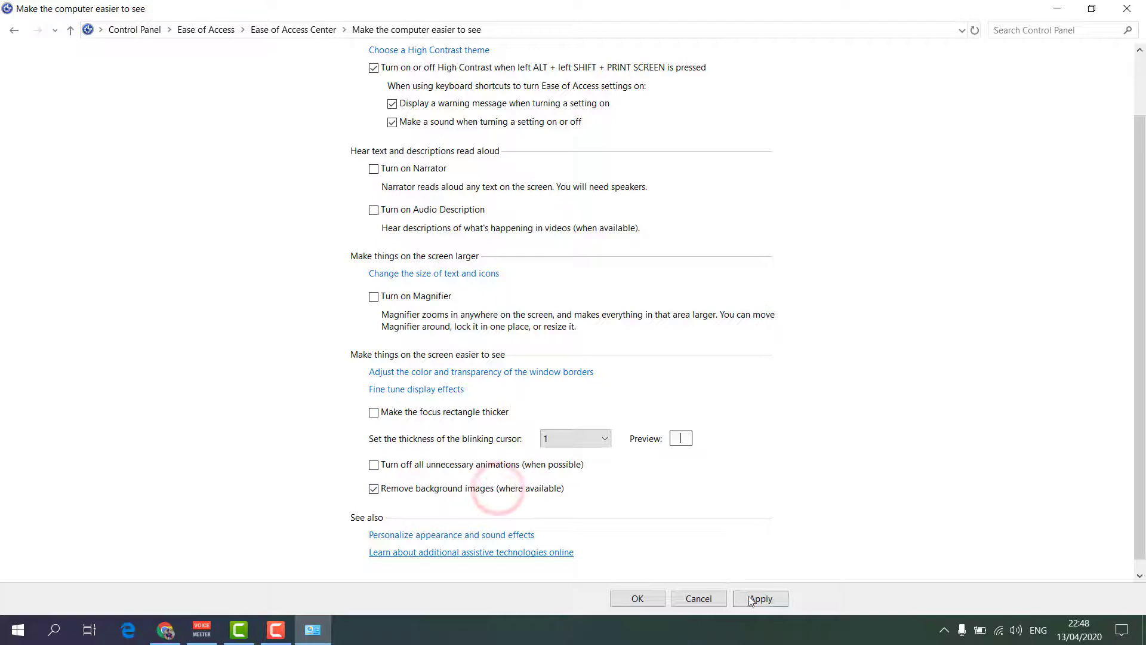
left_click(758, 599)
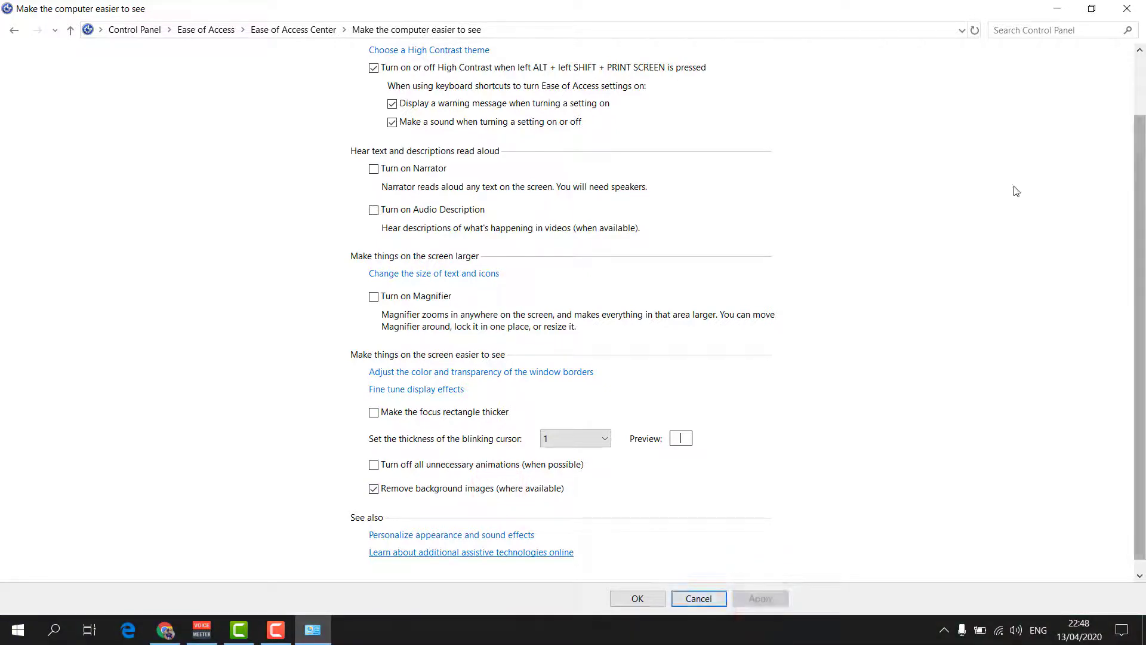
left_click(1057, 9)
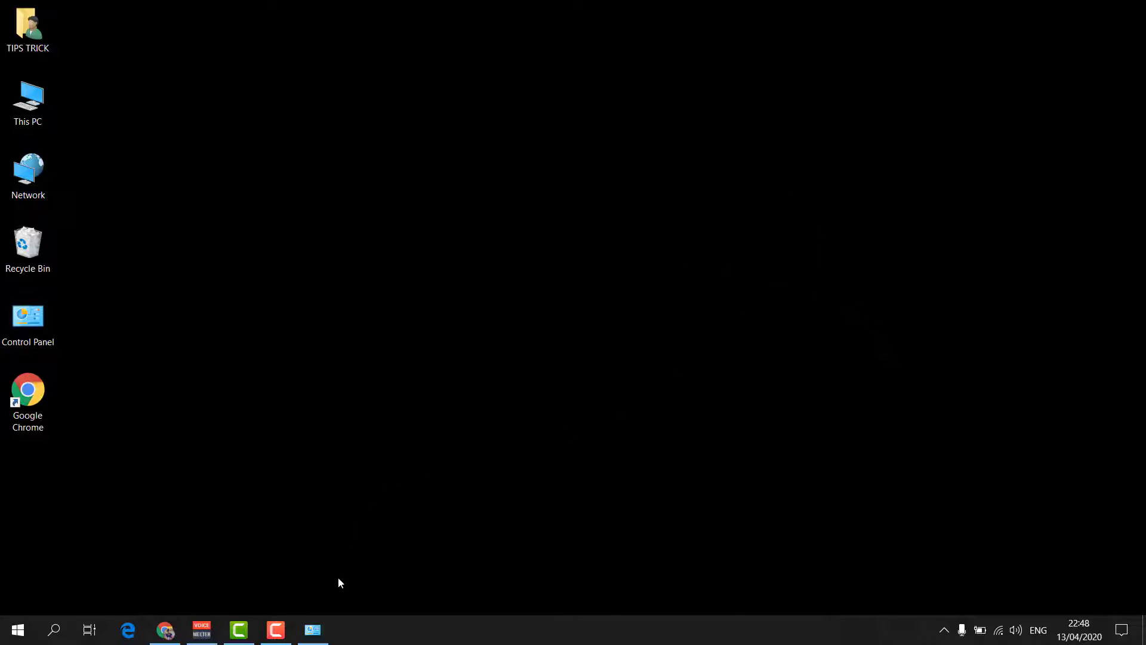
left_click(327, 631)
Uncheck Remove background images, apply and confirm it, and close Control Panel
left_click(502, 486)
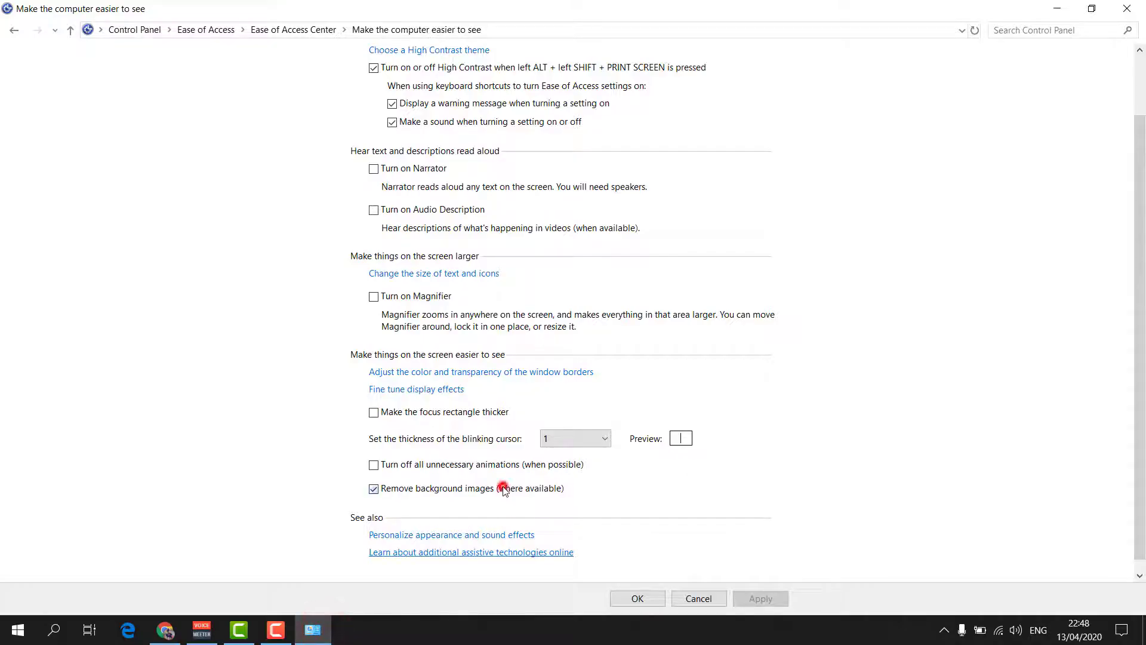
left_click(749, 599)
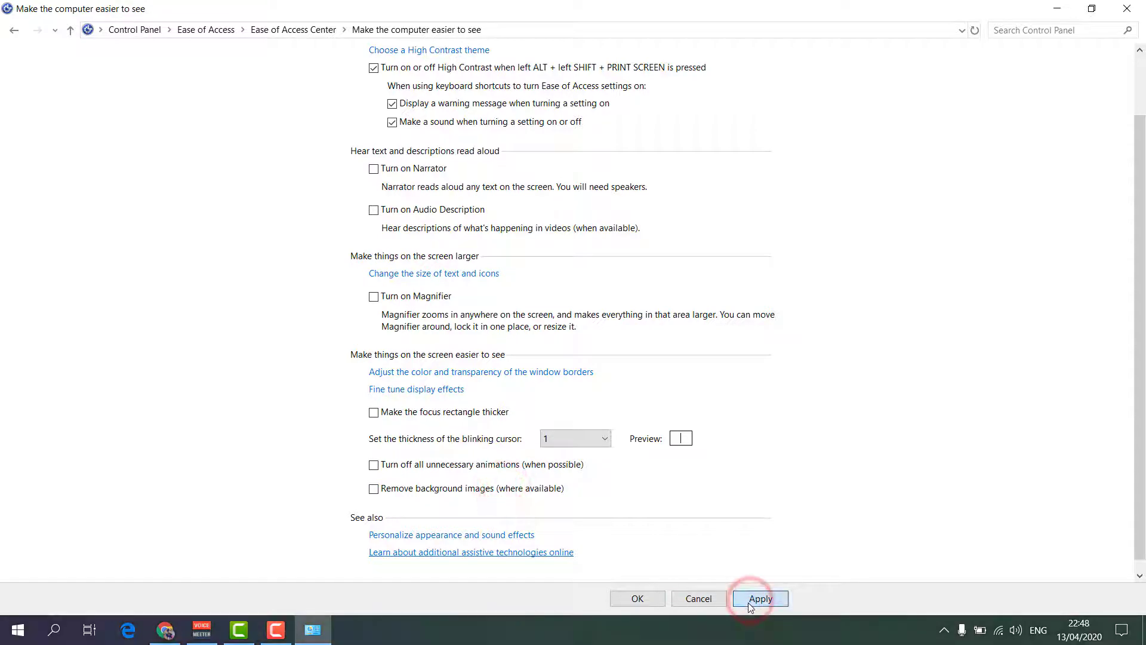
left_click(637, 598)
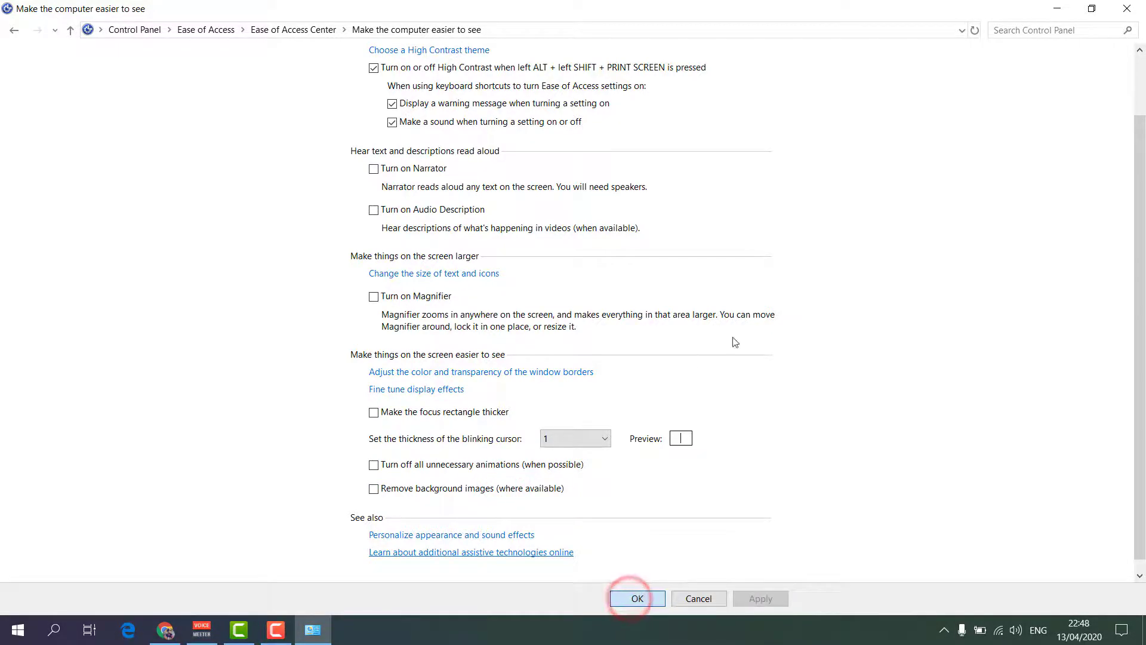
left_click(1126, 9)
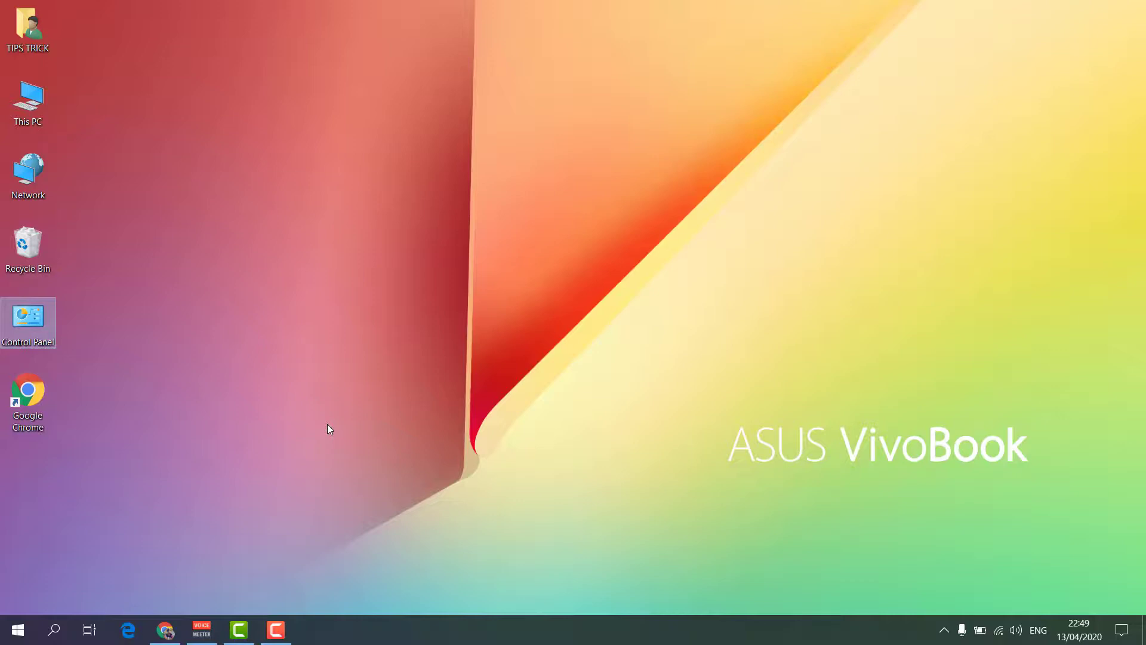
Run %appdata% from the Run dialog to open the Roaming folder
key("super+r")
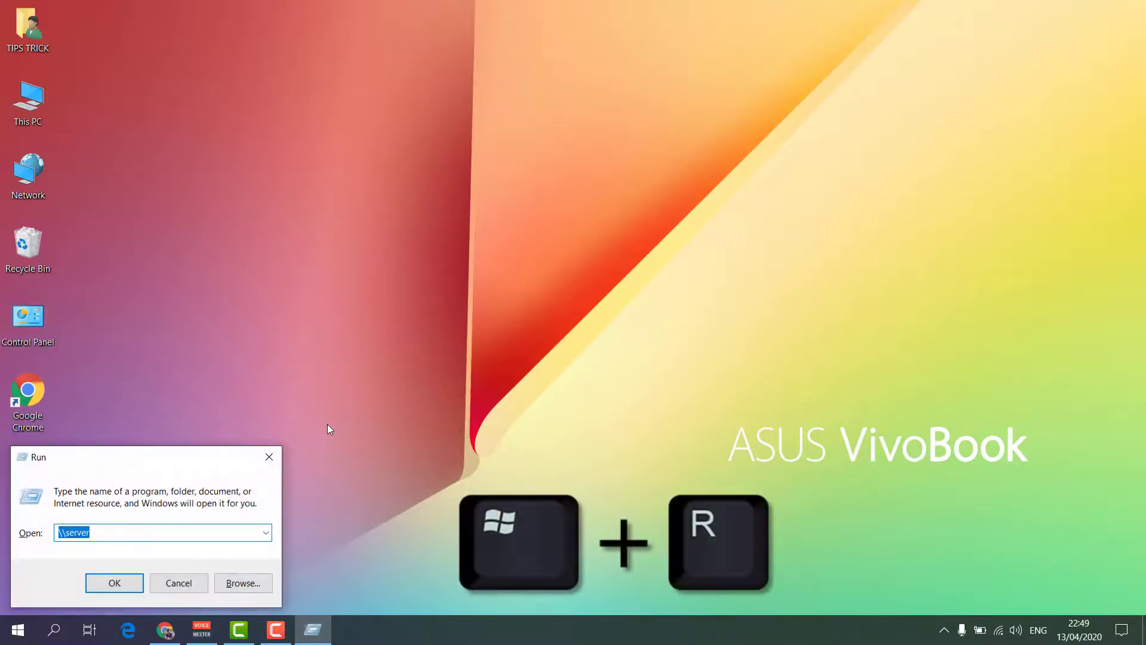
key("BackSpace")
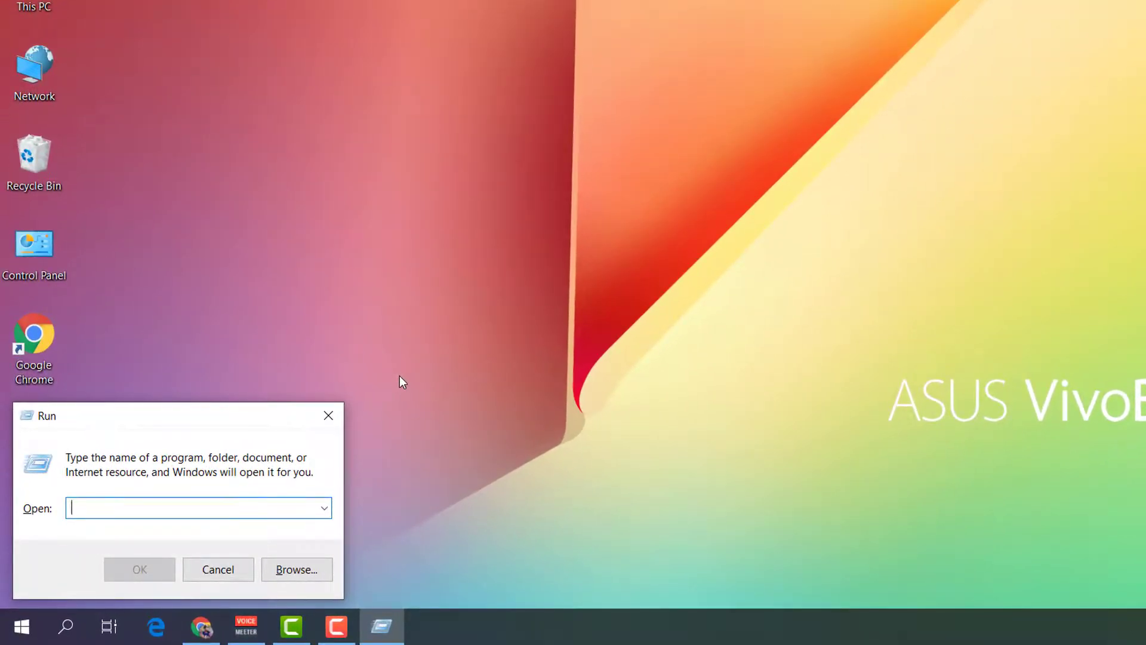
type("%")
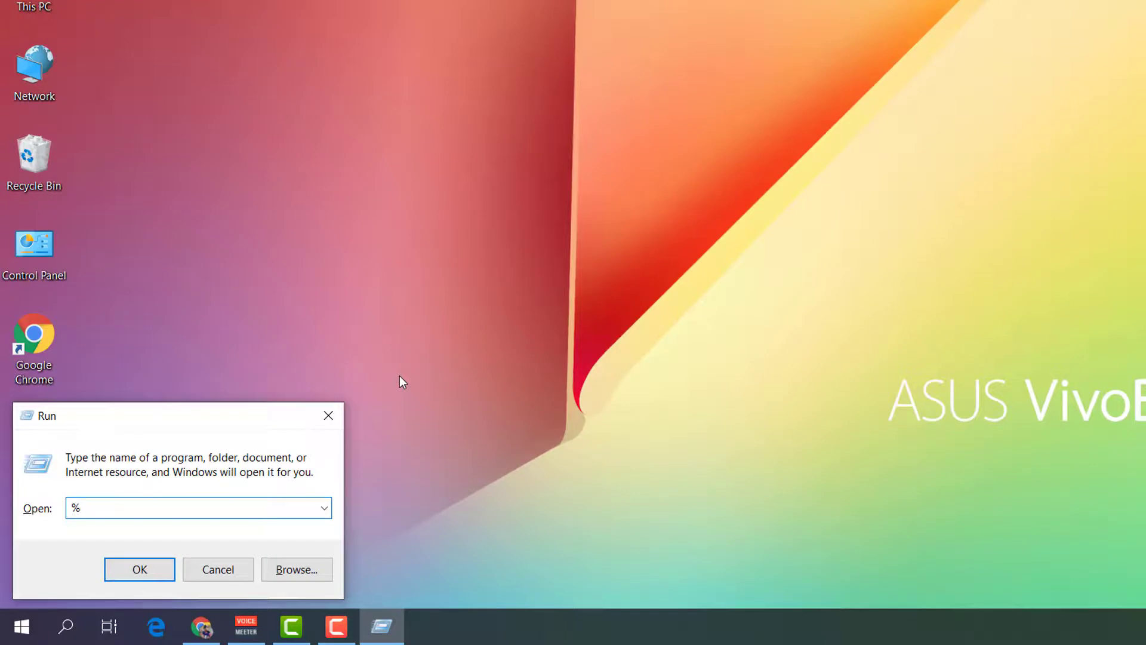
type("appd")
type("ata%")
key("Return")
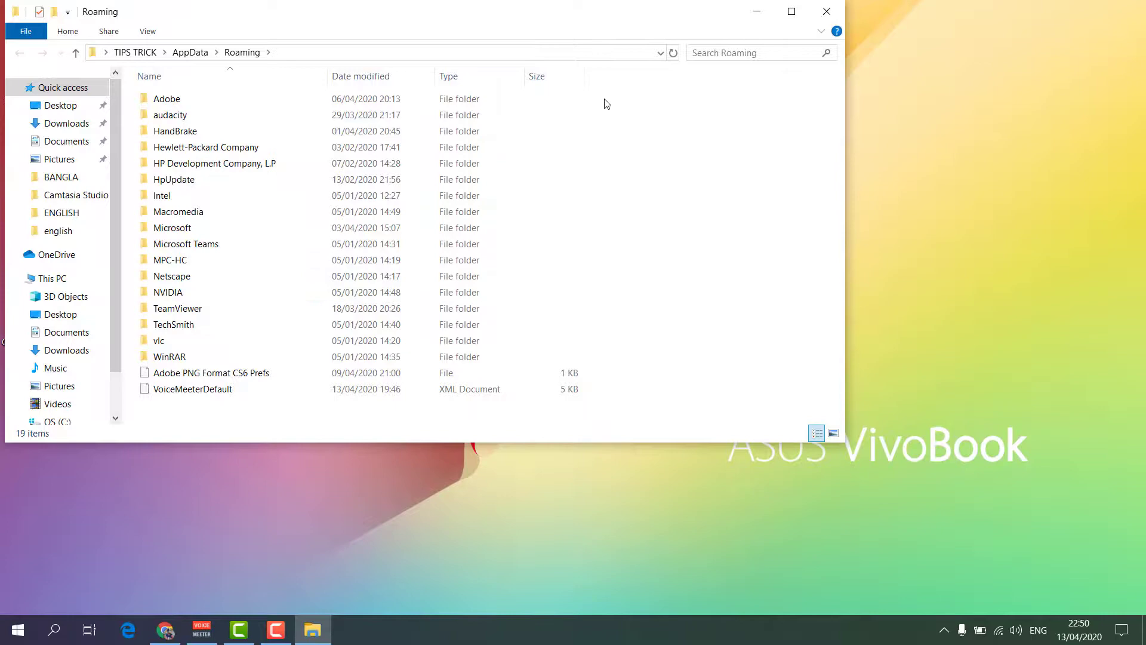
Maximize Explorer and navigate to Microsoft > Windows > Themes
left_click(792, 11)
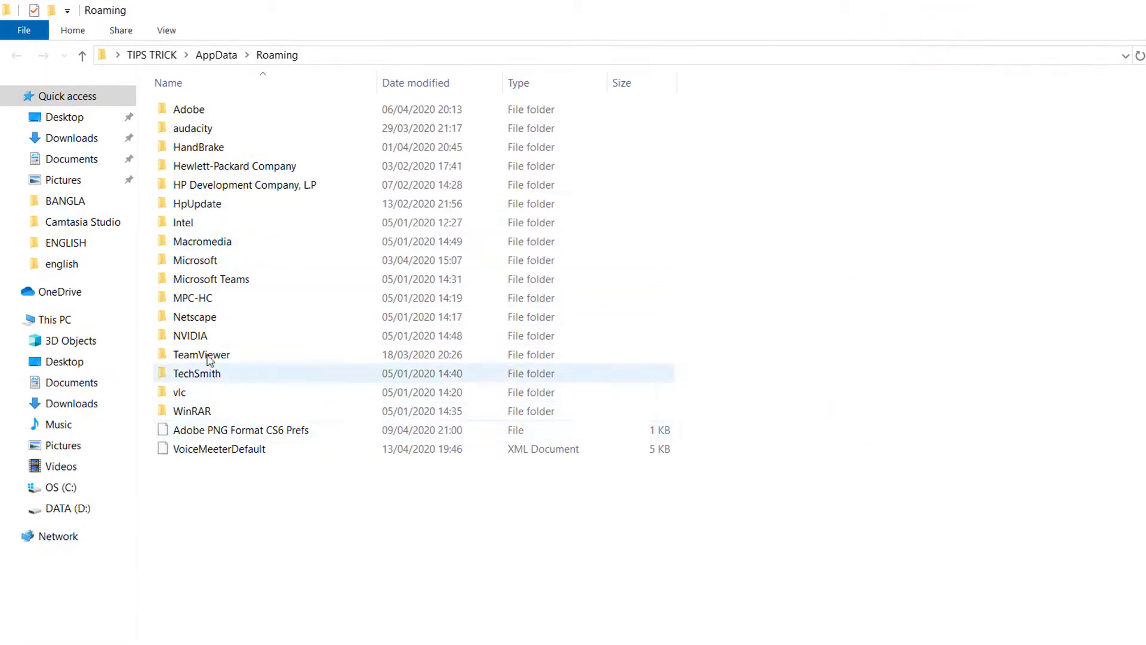
left_click(216, 260)
double_click(216, 261)
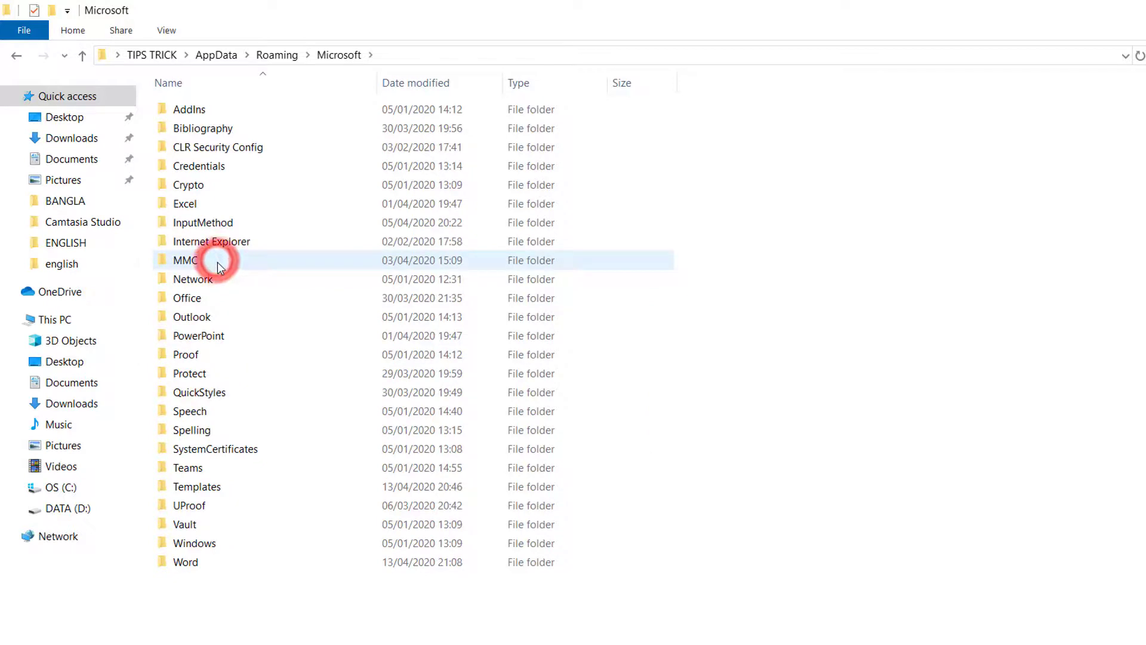
double_click(228, 547)
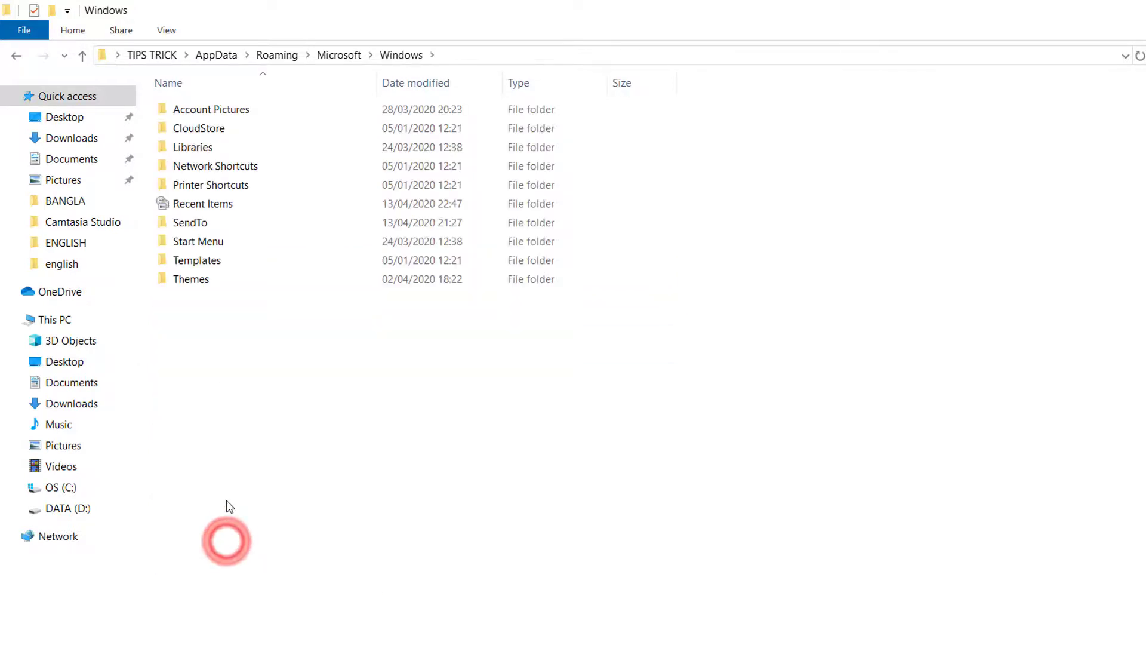
double_click(201, 284)
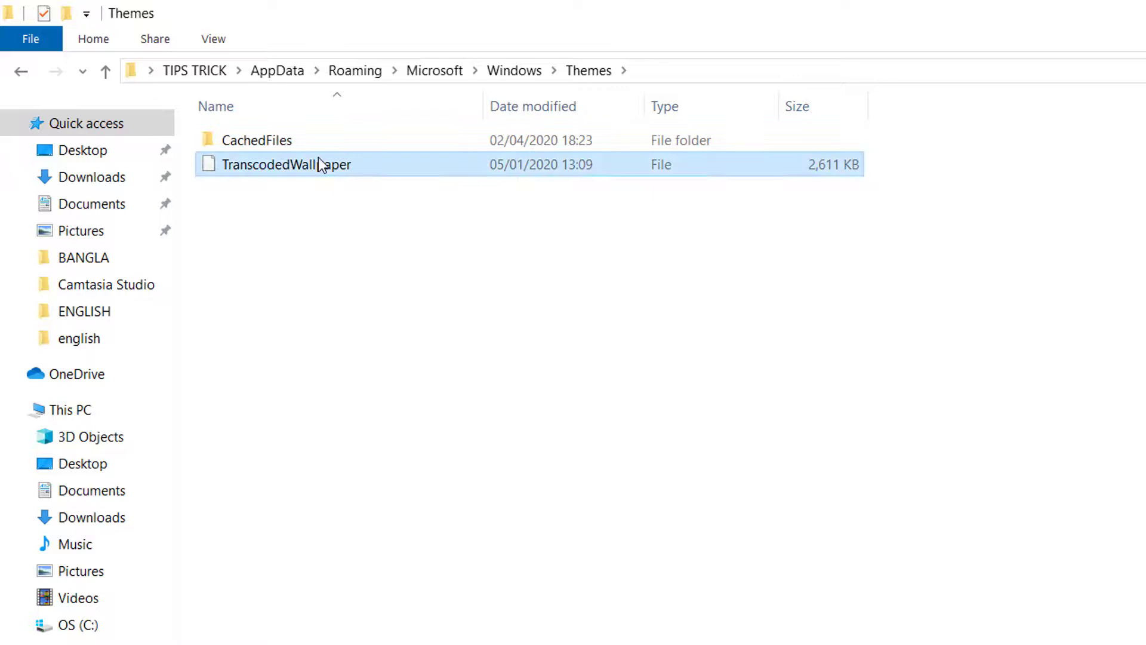
Rename TranscodedWallpaper to TranscodedWallpaper.old
right_click(319, 163)
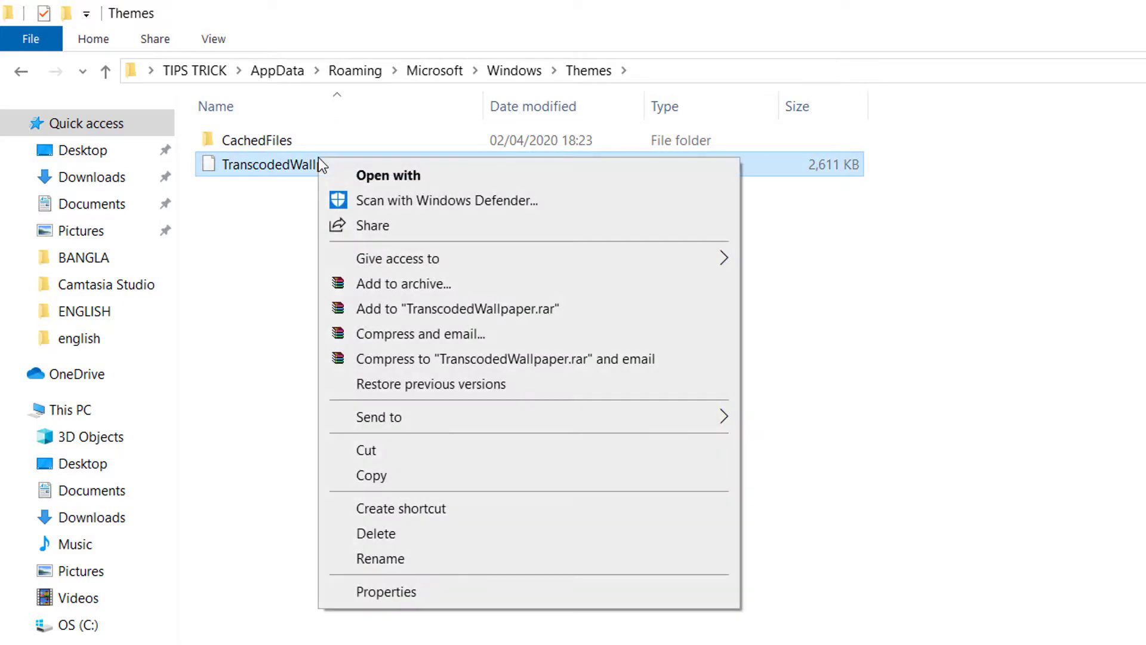
left_click(376, 556)
left_click(360, 165)
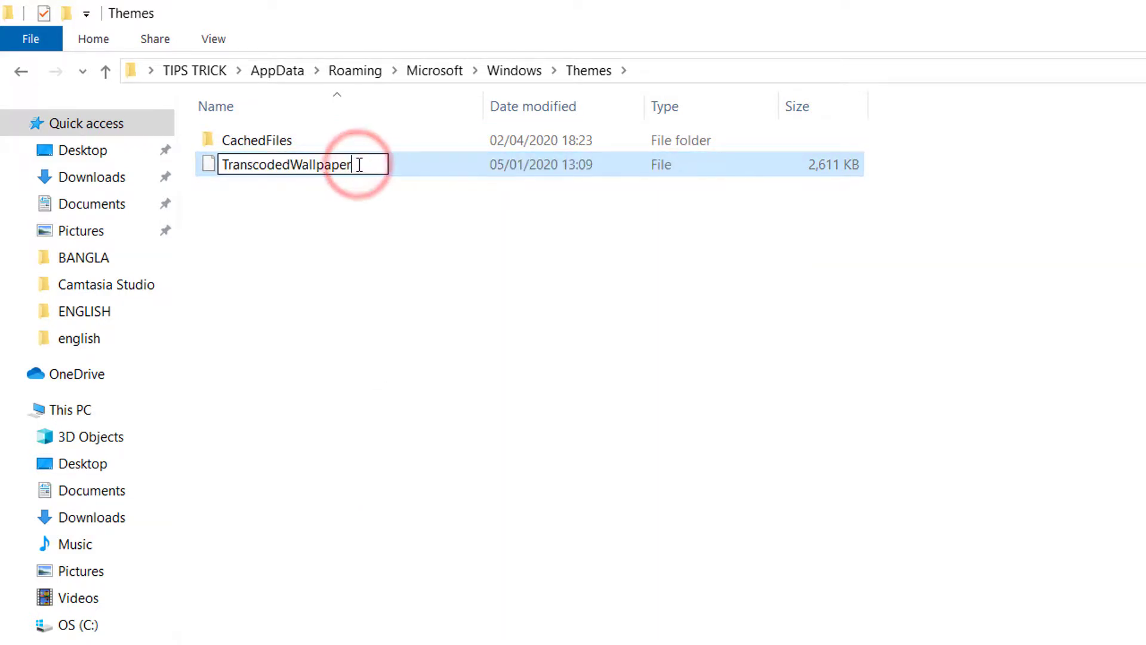
type(".ol")
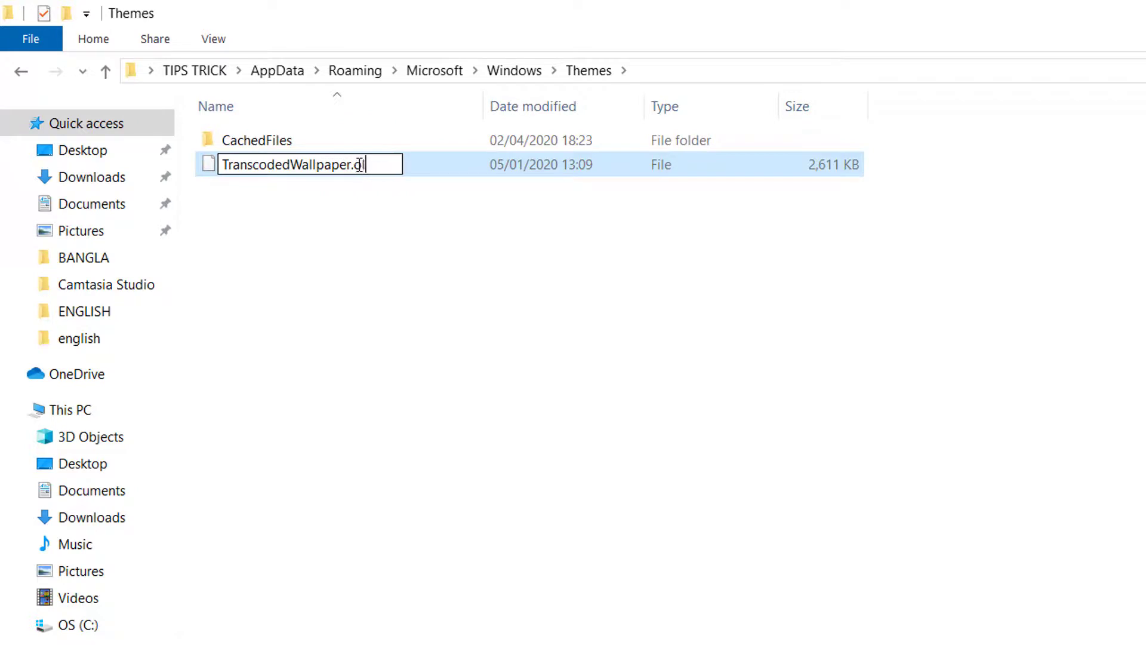
type("d")
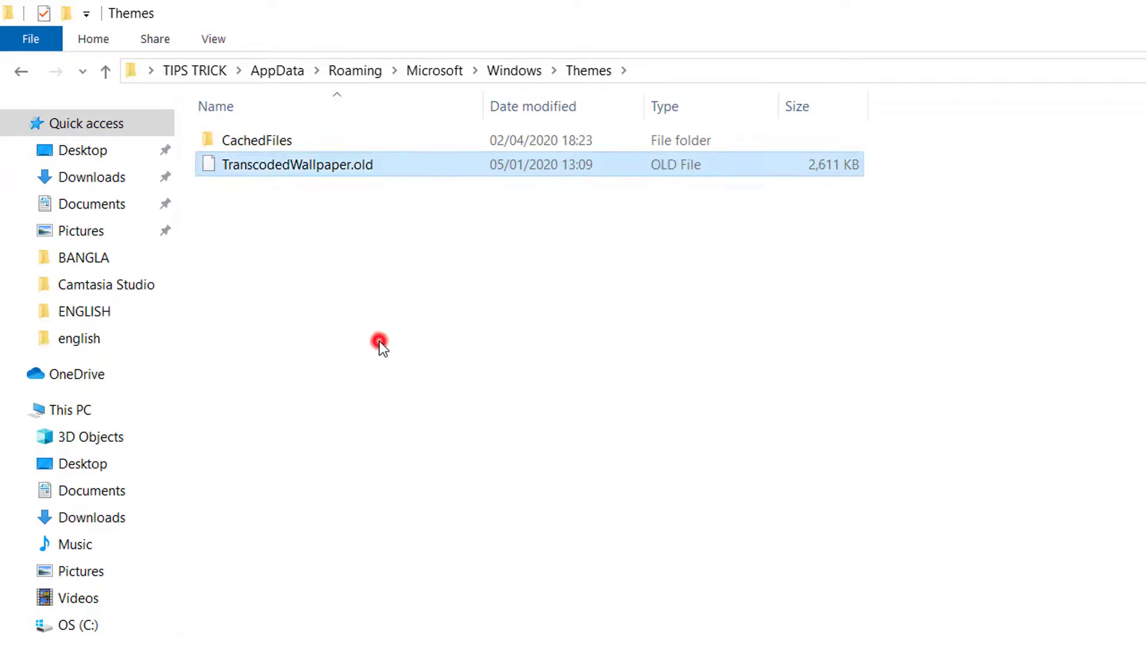
left_click(379, 342)
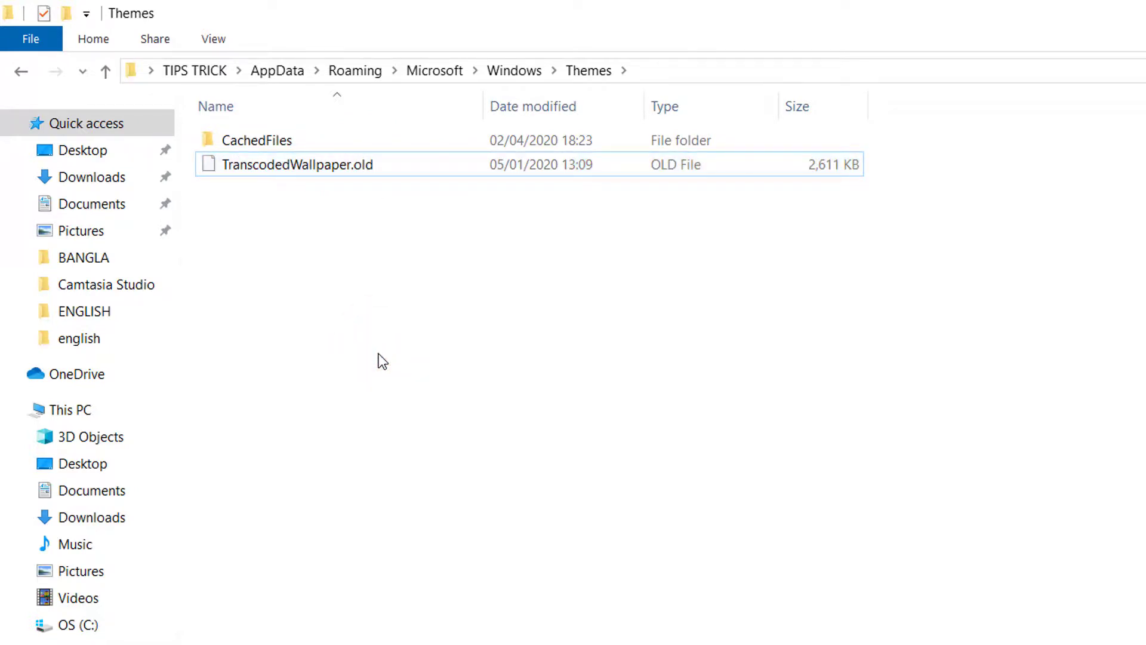